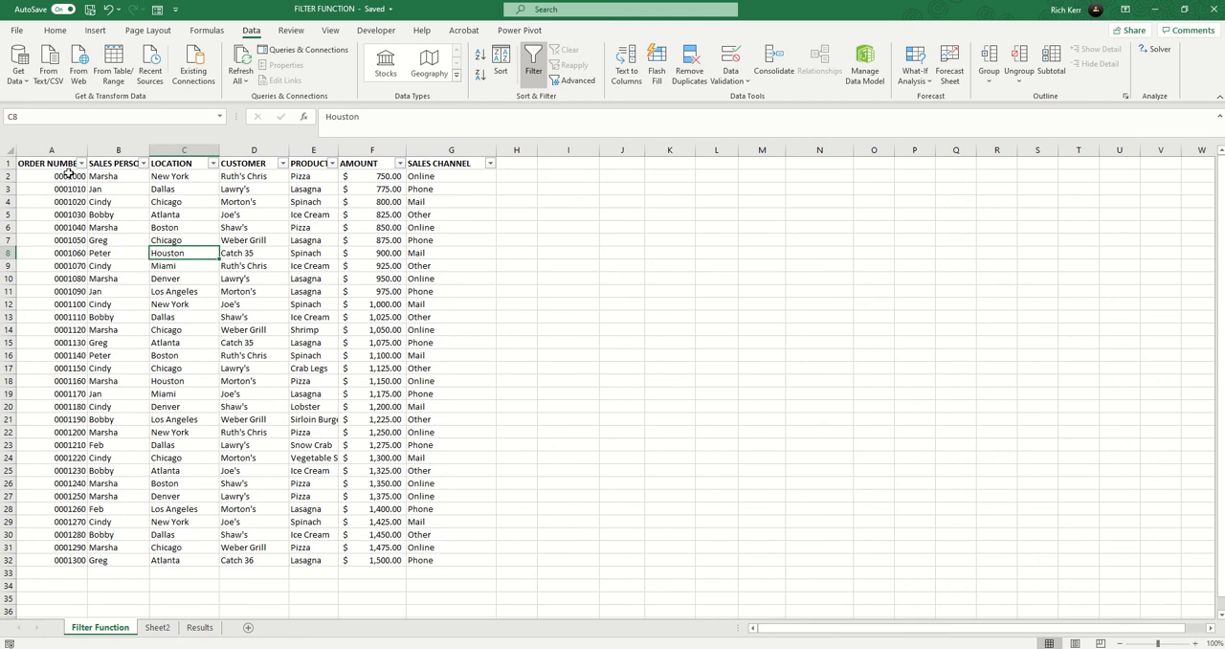
# Step: Enter the heading "Location" in cell I1, beside the order data
pyautogui.moveTo(54, 176); pyautogui.dragTo(466, 555)
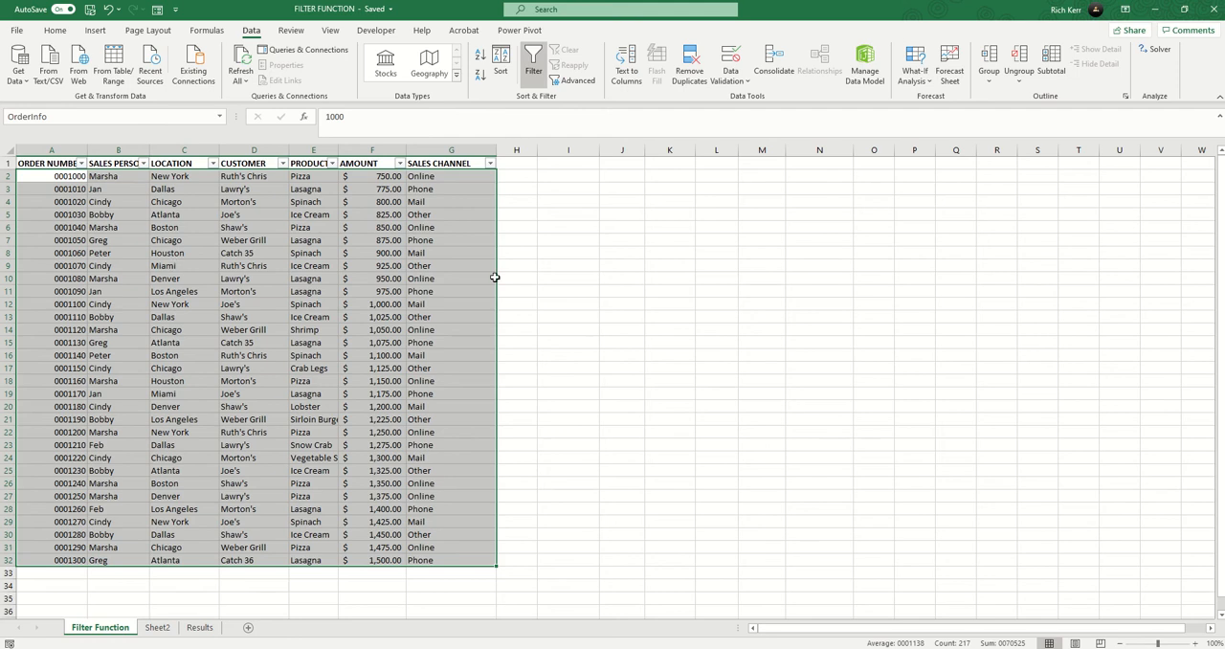
pyautogui.click(590, 163)
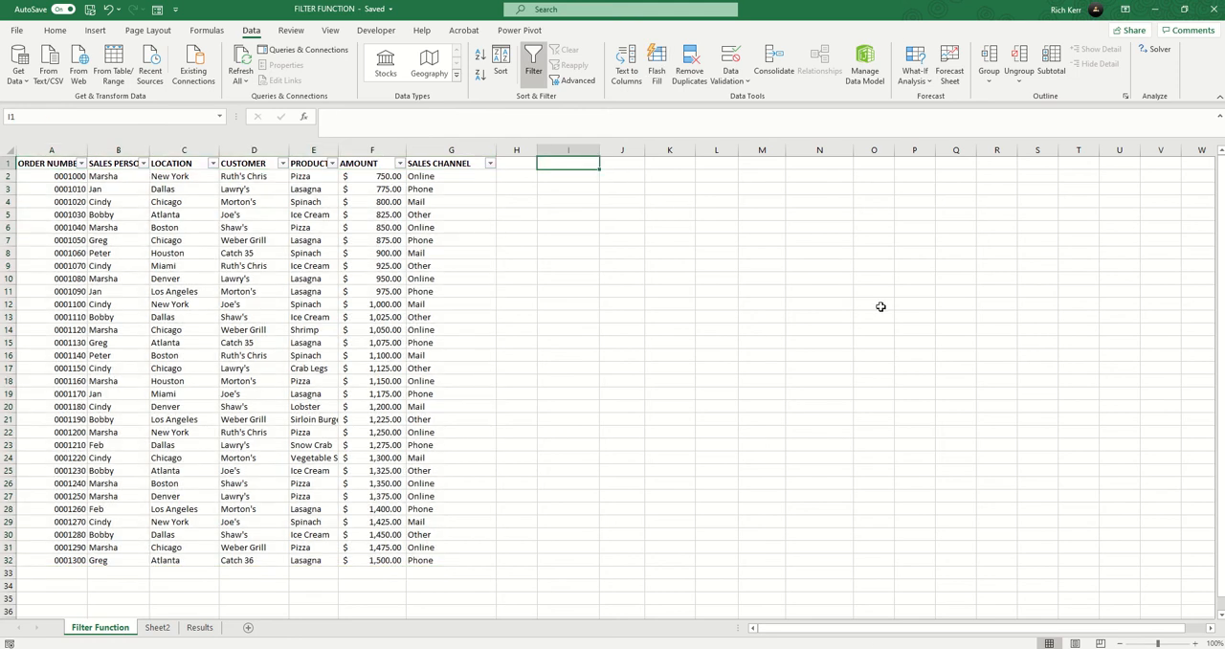
pyautogui.write('Loct')
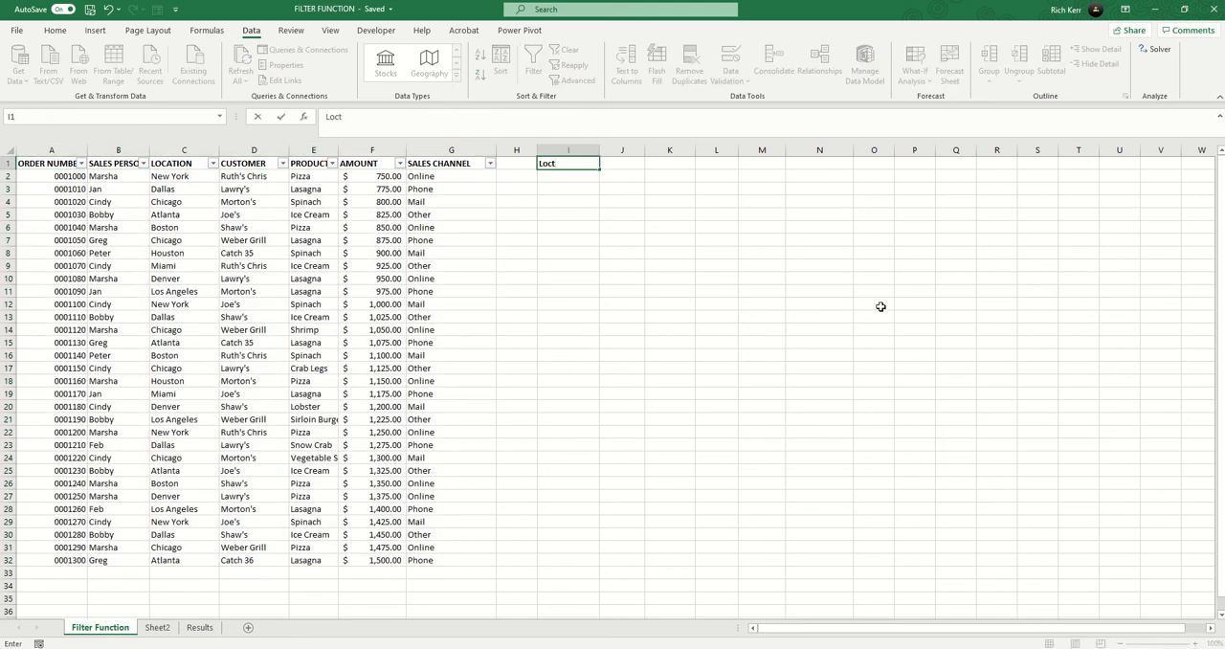
pyautogui.write('a')
pyautogui.press('BackSpace')
pyautogui.press('BackSpace')
pyautogui.write('atop')
pyautogui.write('ion')
pyautogui.press('Return')
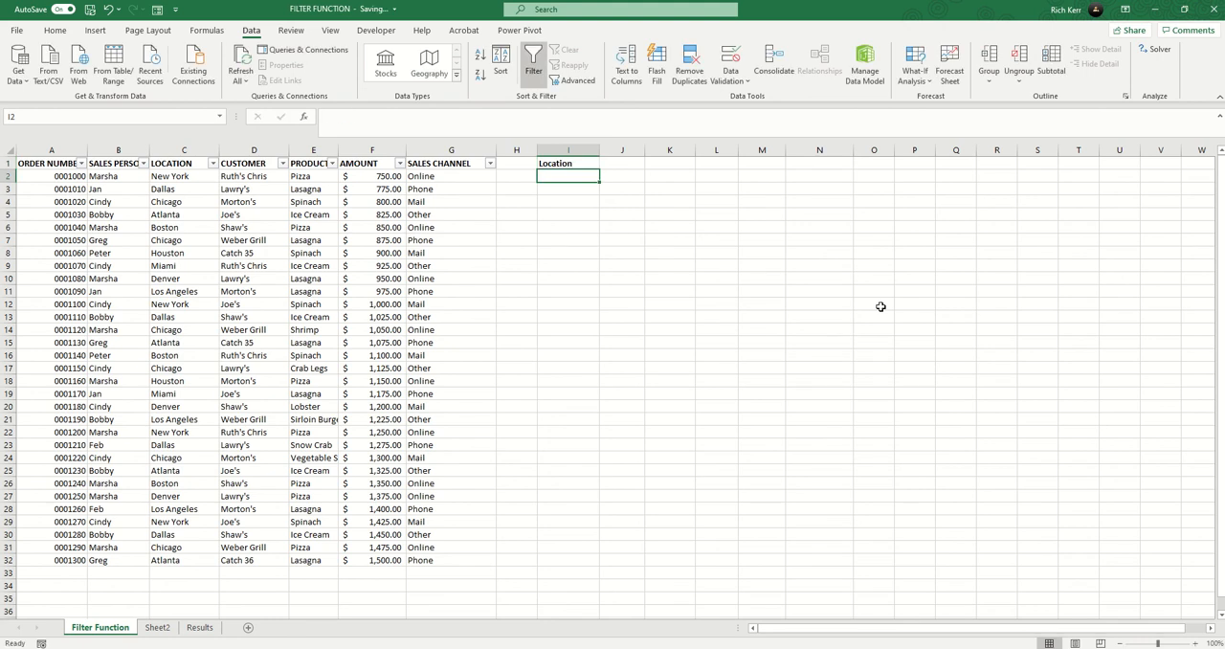
# Step: Enter Boston in cell I2 as the location to filter by
pyautogui.write('B')
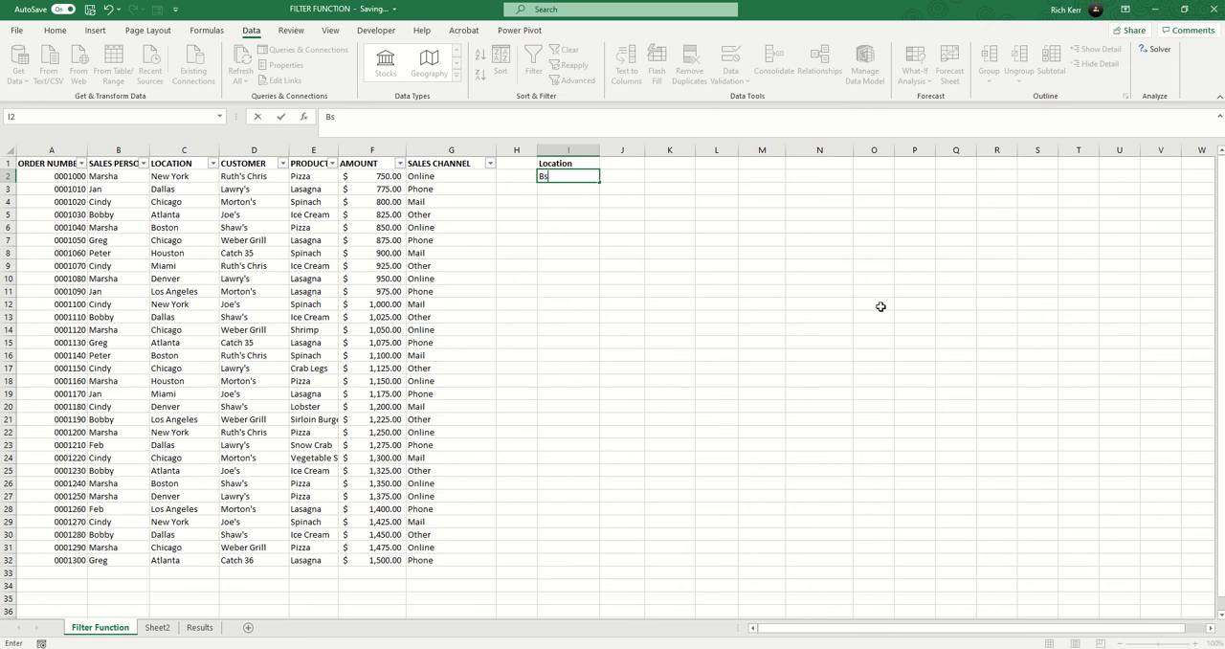
pyautogui.write('oston')
pyautogui.press('Return')
pyautogui.press('Return')
pyautogui.press('Return')
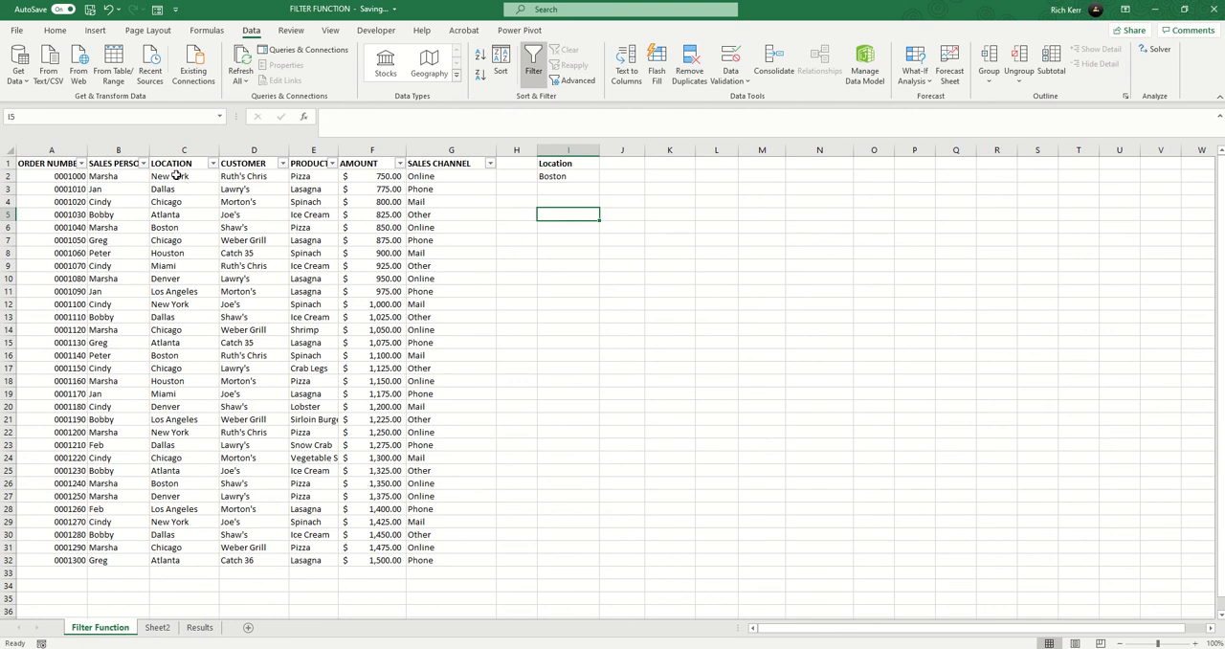
# Step: Begin a FILTER formula in cell I5 with the named range OrderInfo as its array
pyautogui.moveTo(170, 176); pyautogui.dragTo(165, 563)
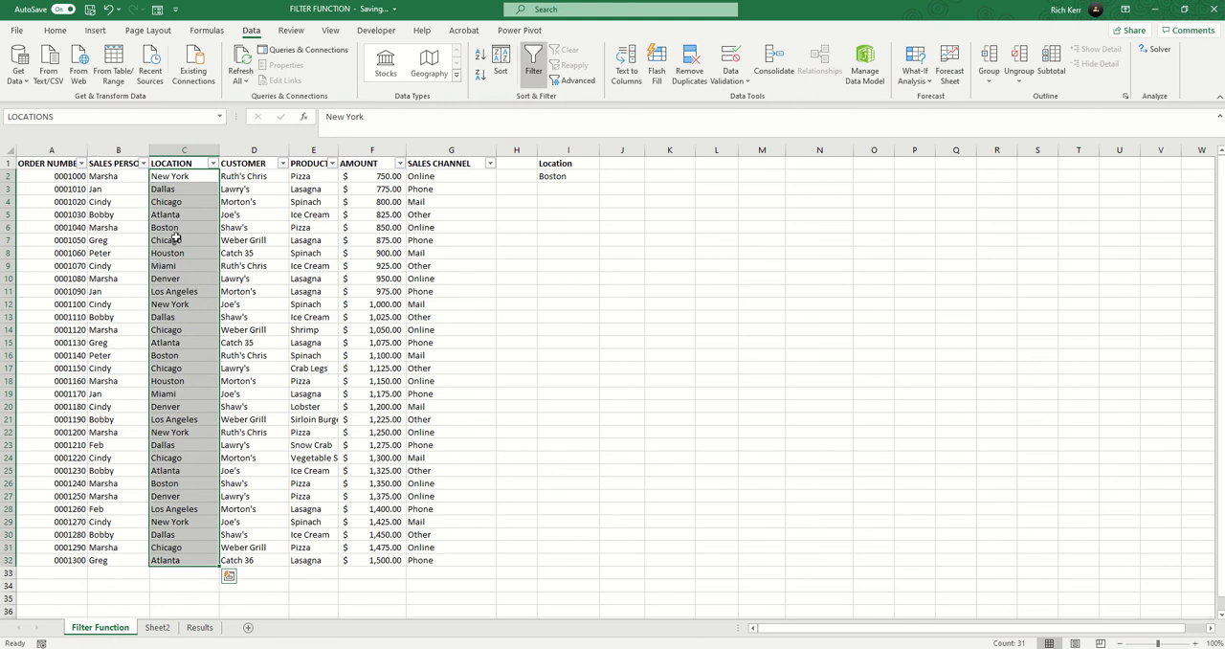
pyautogui.moveTo(62, 178); pyautogui.dragTo(430, 560)
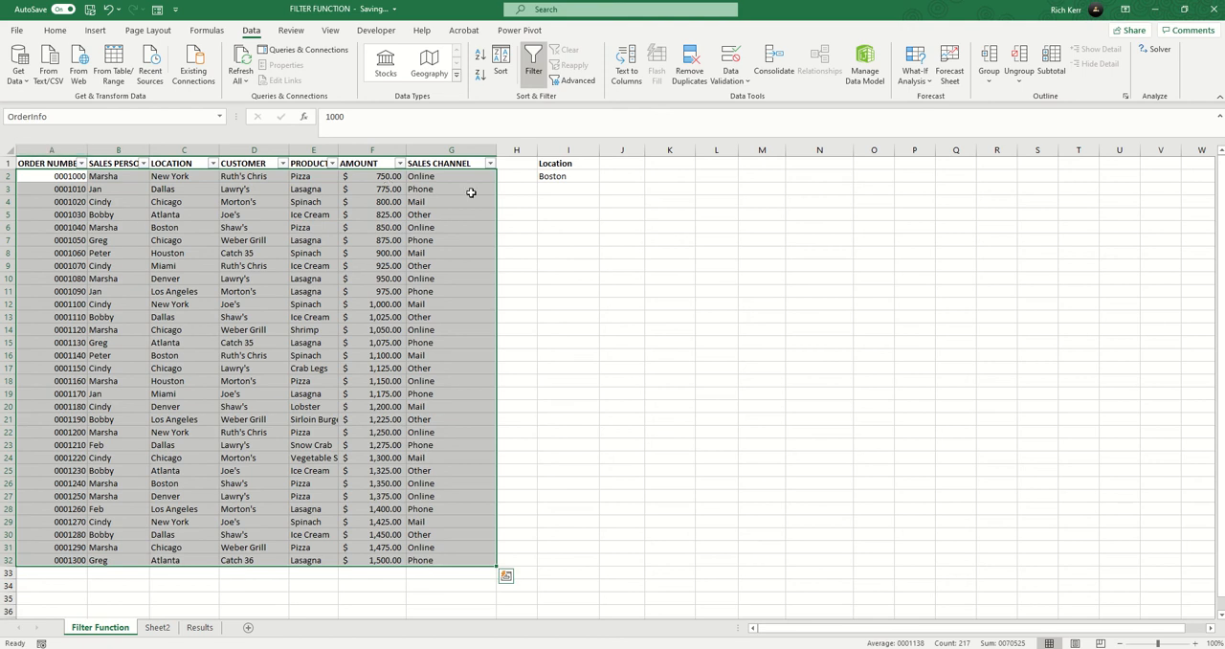
pyautogui.click(567, 211)
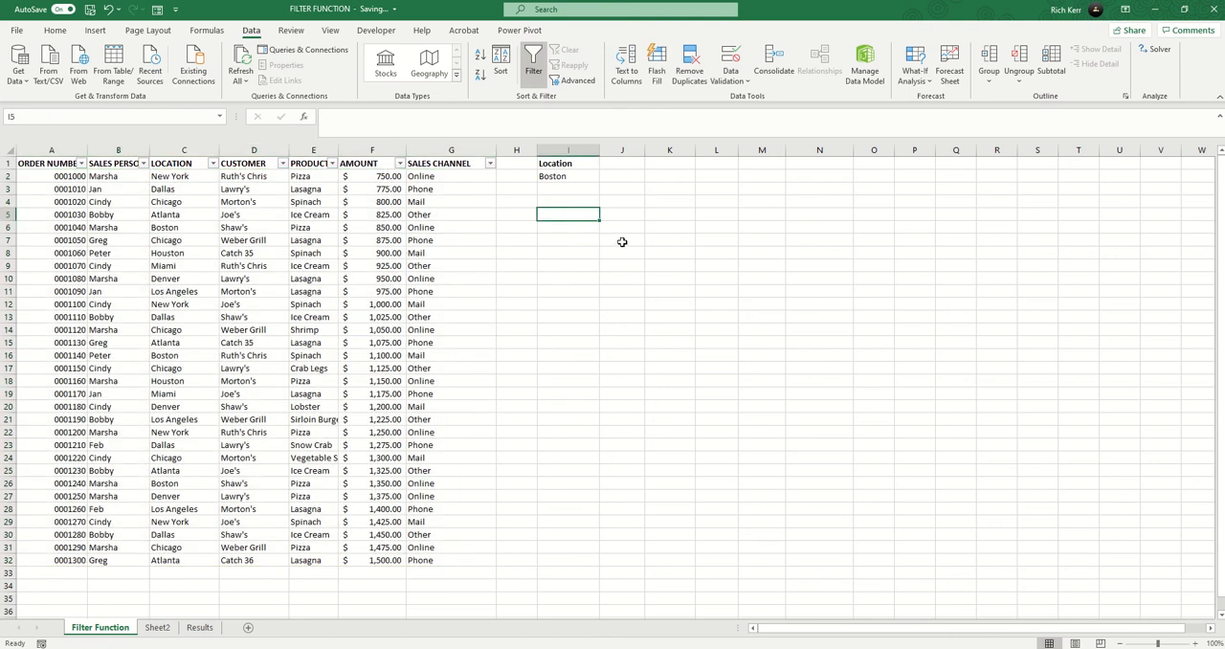
pyautogui.write('=')
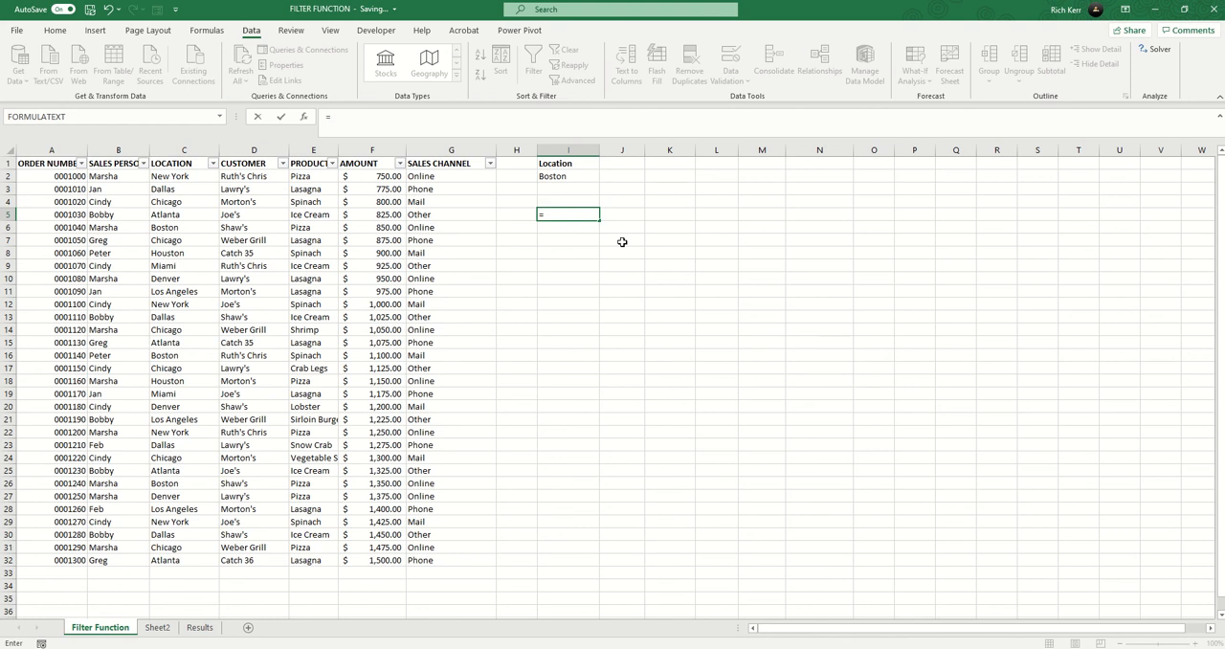
pyautogui.write('filter(')
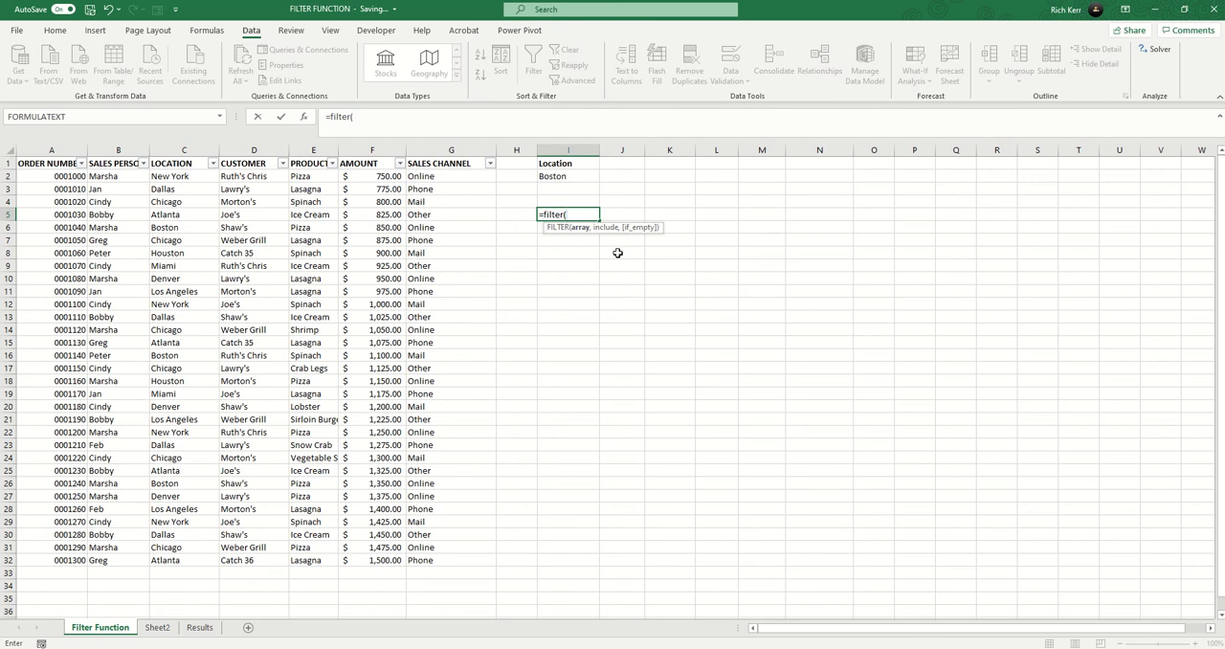
pyautogui.write('ord')
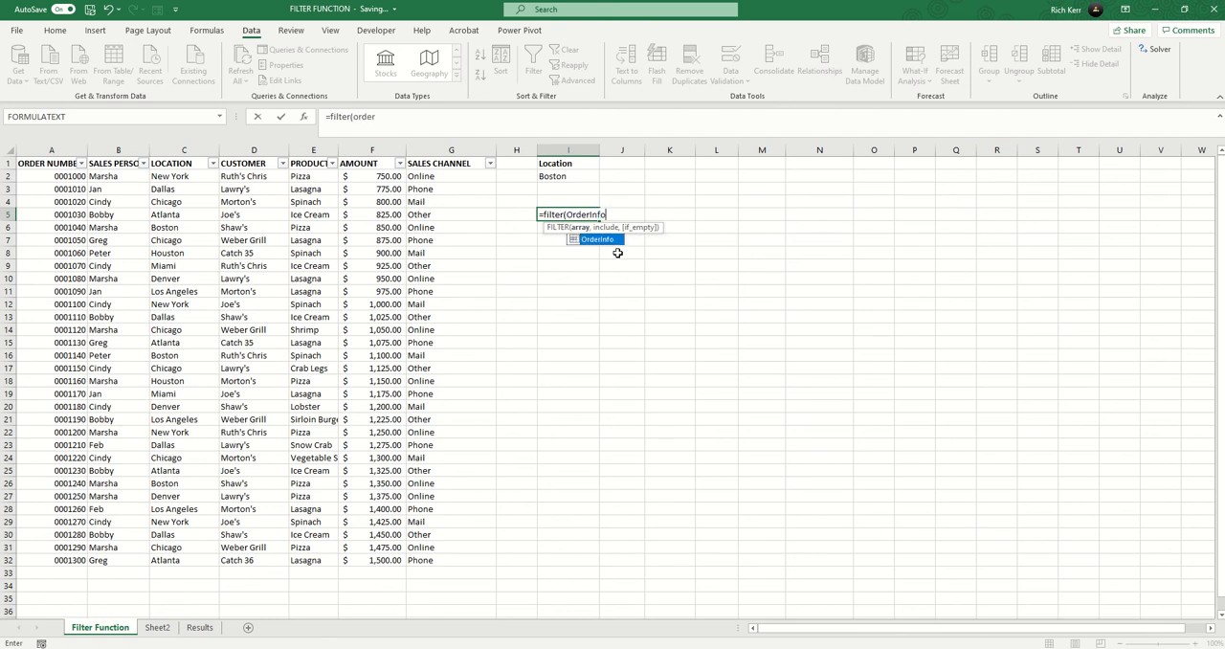
pyautogui.press('Tab')
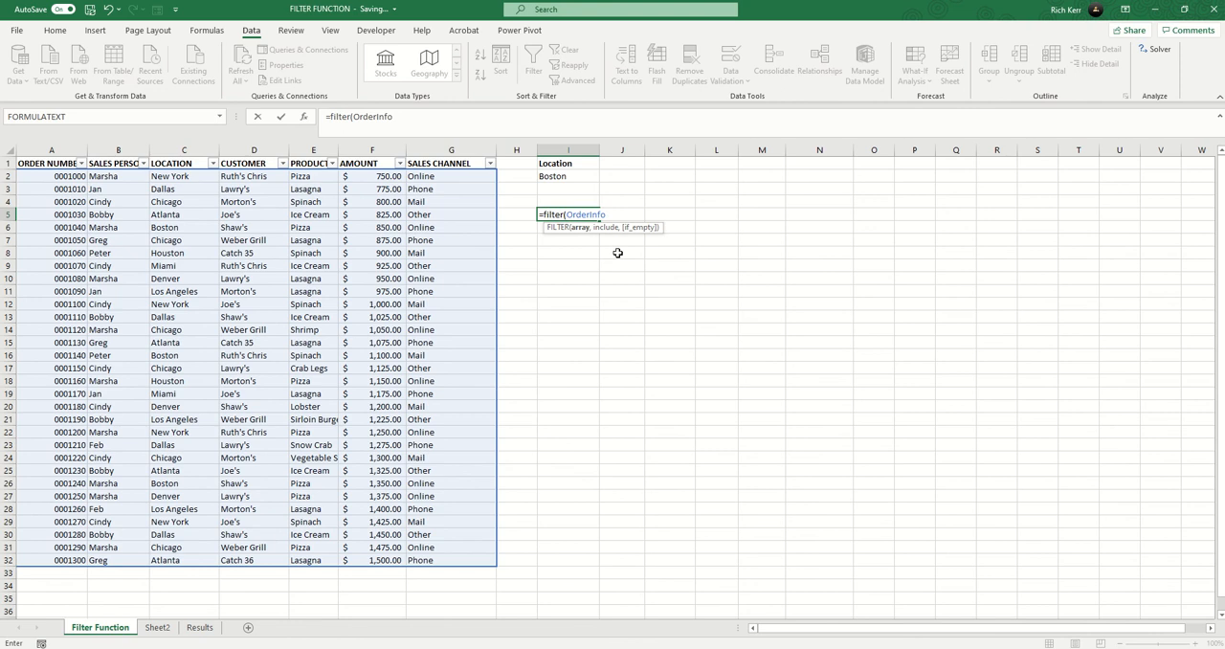
# Step: Add the include condition locations=I2 to the FILTER formula
pyautogui.write(',')
pyautogui.write('locatio')
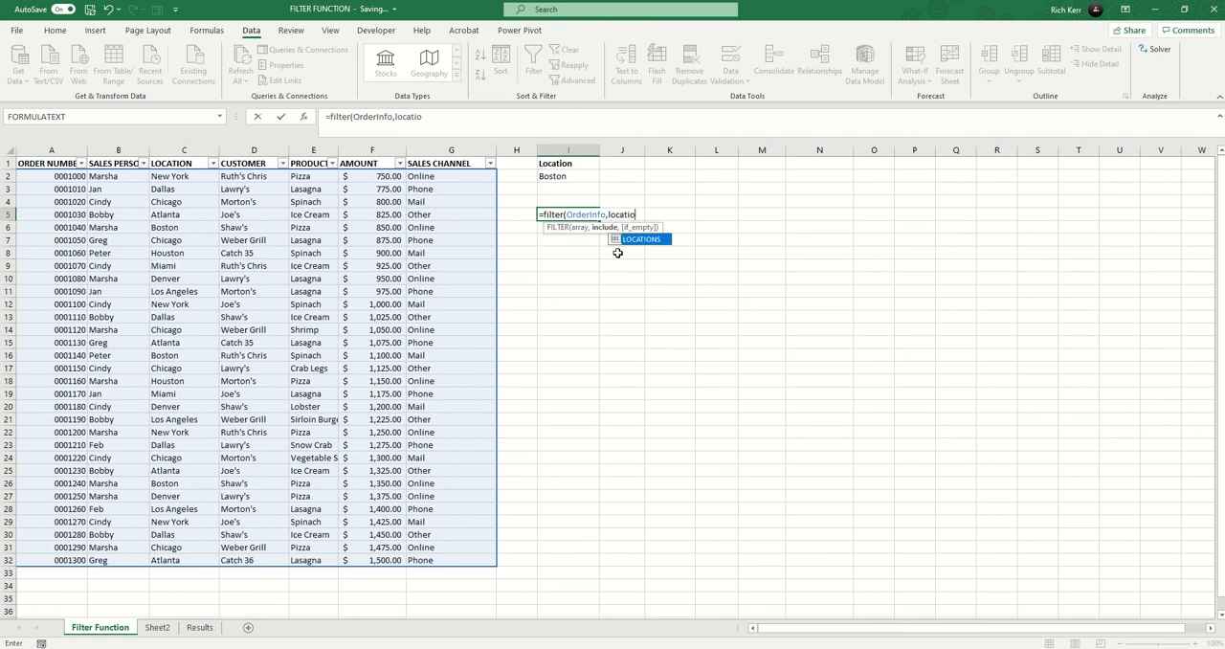
pyautogui.write('nns')
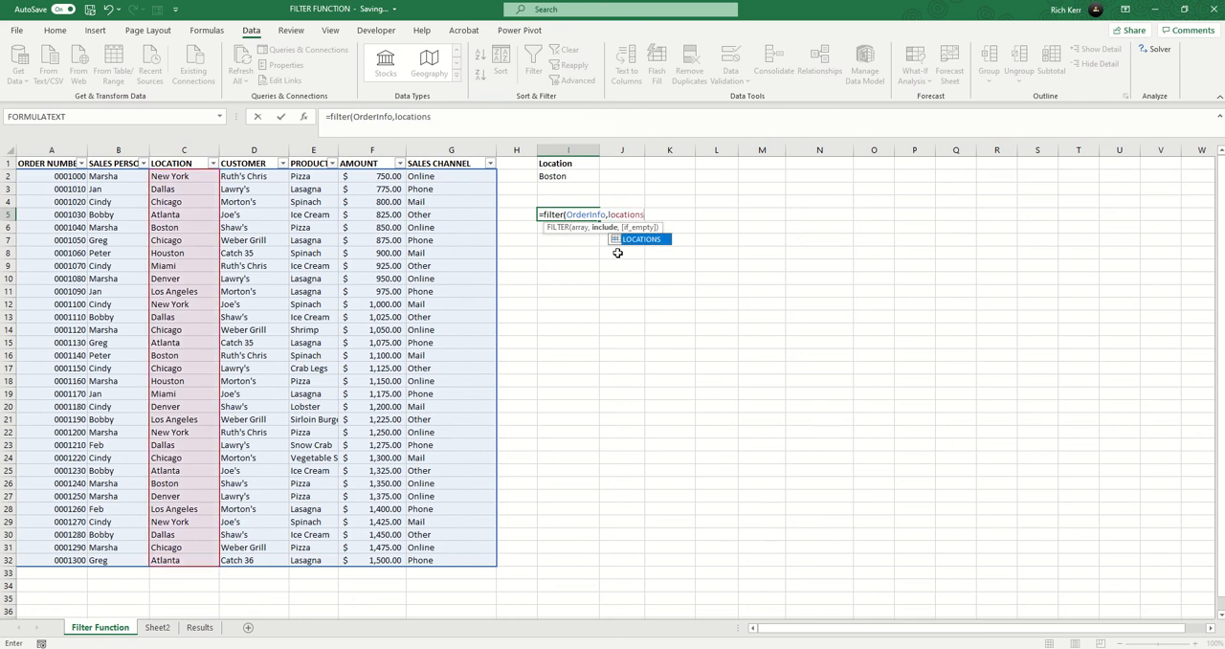
pyautogui.write('=')
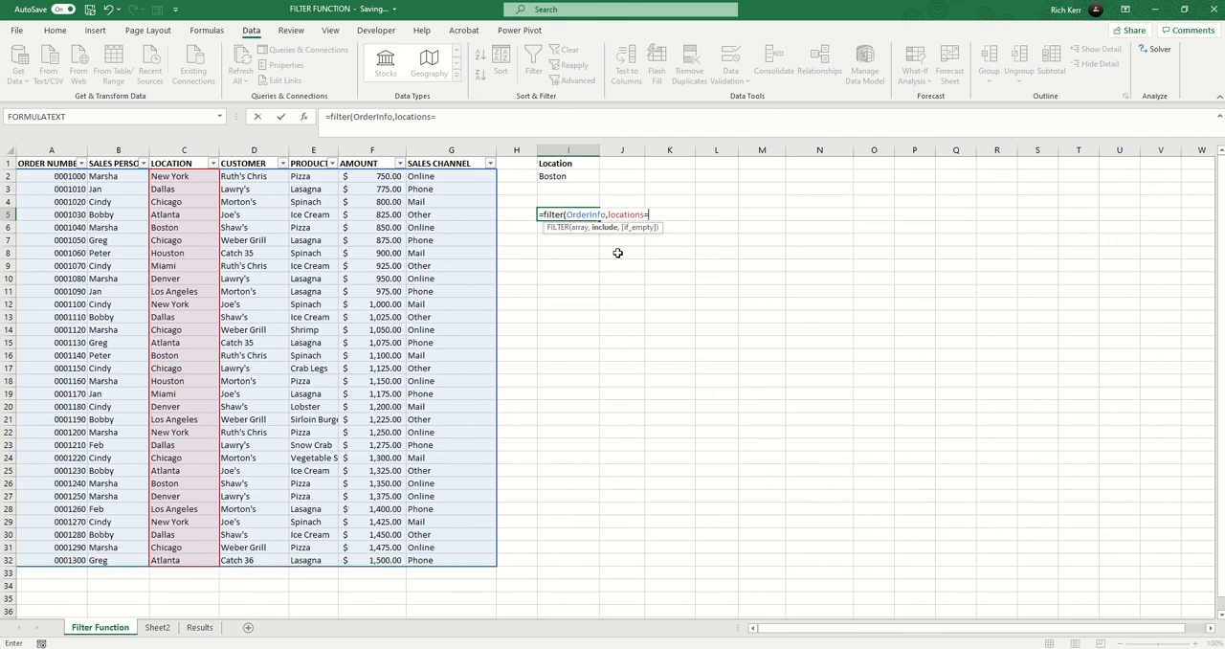
pyautogui.click(571, 176)
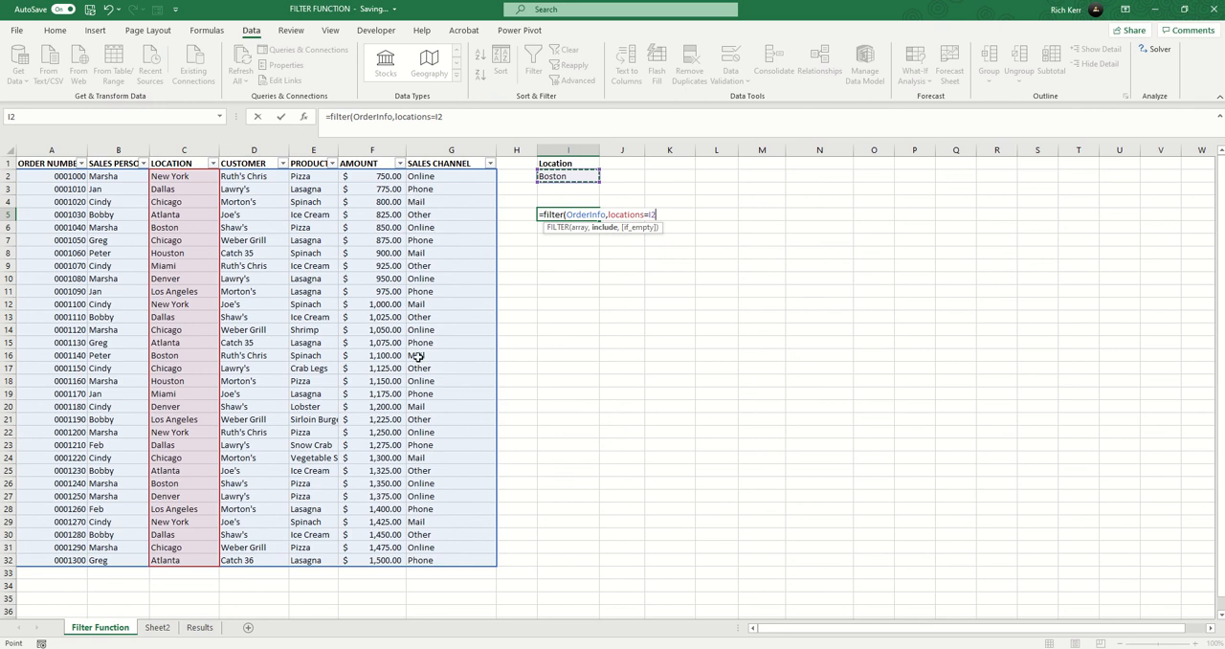
# Step: Complete the FILTER formula in I5 with "Not Found!" as the if_empty text
pyautogui.write(',"Not')
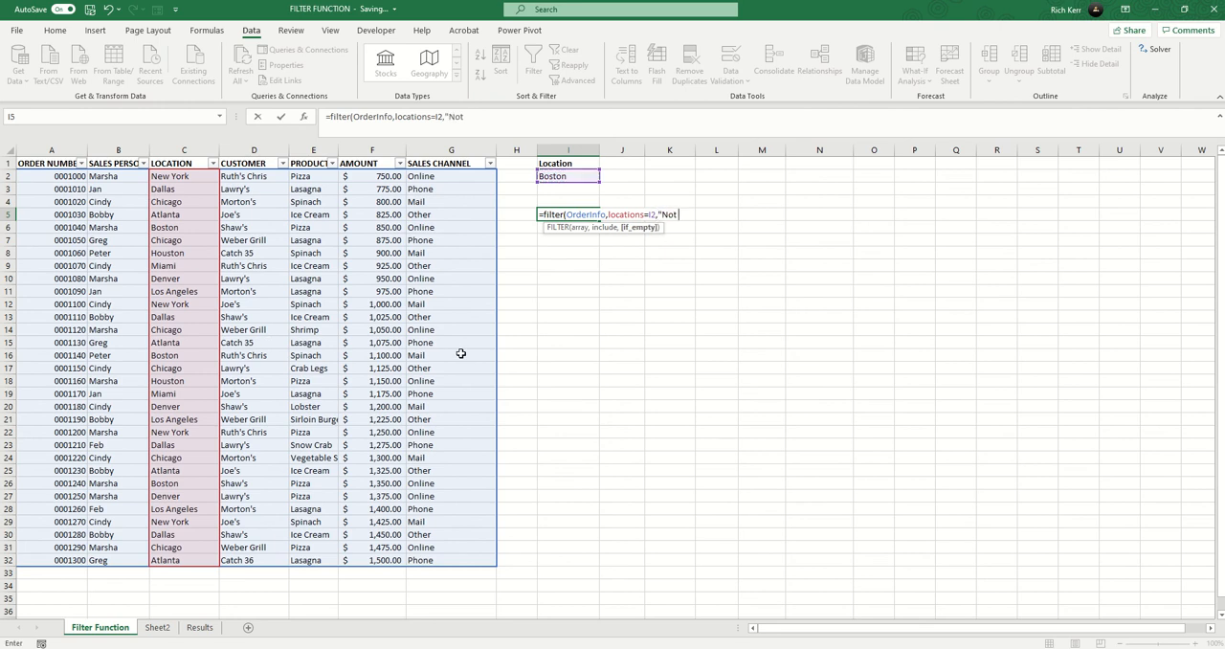
pyautogui.write(' D')
pyautogui.press('BackSpace')
pyautogui.write('Found!")')
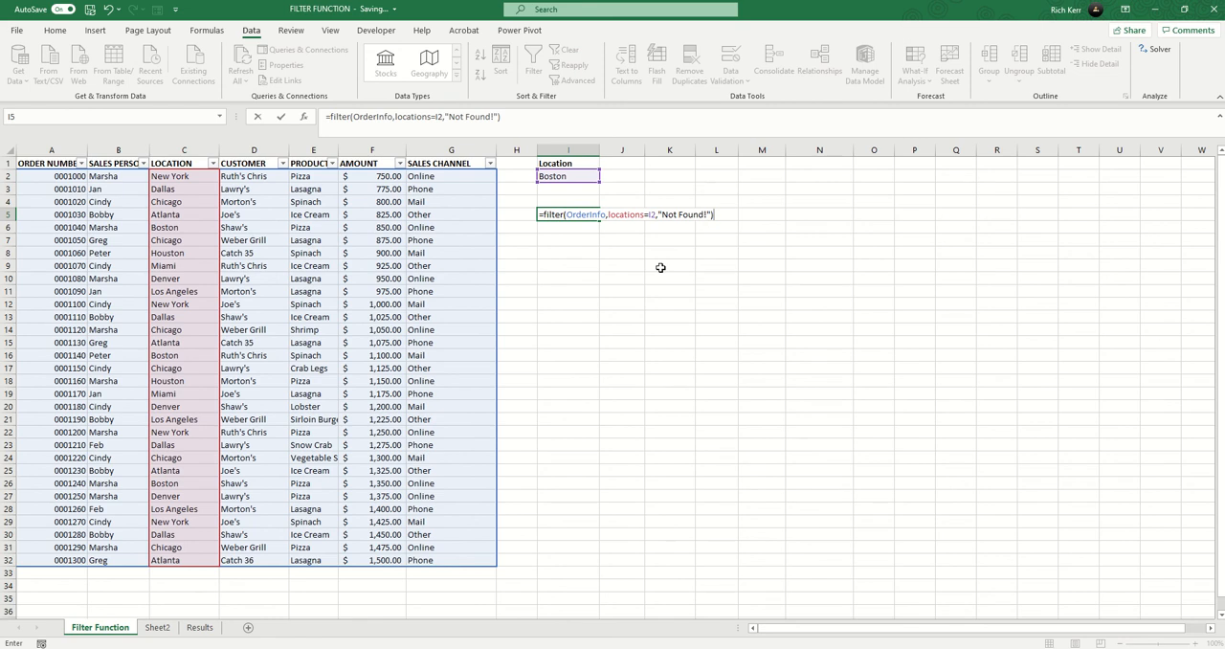
pyautogui.press('Return')
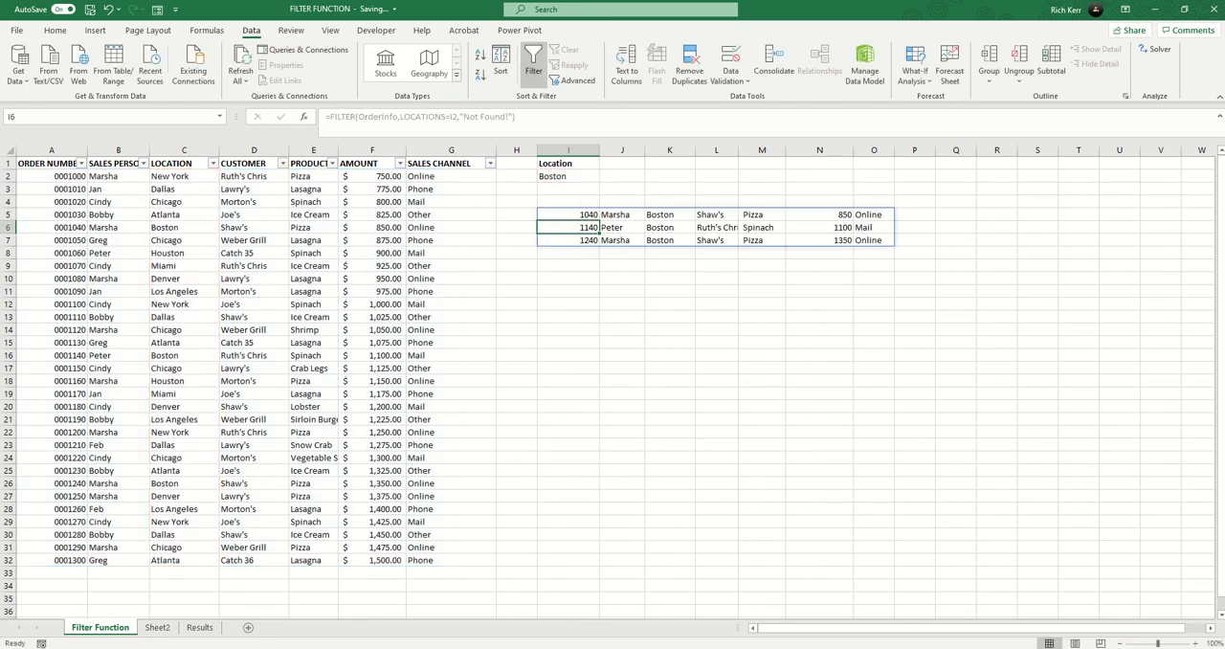
# Step: Change the filter location in cell I2 to Atlanta
pyautogui.click(584, 216)
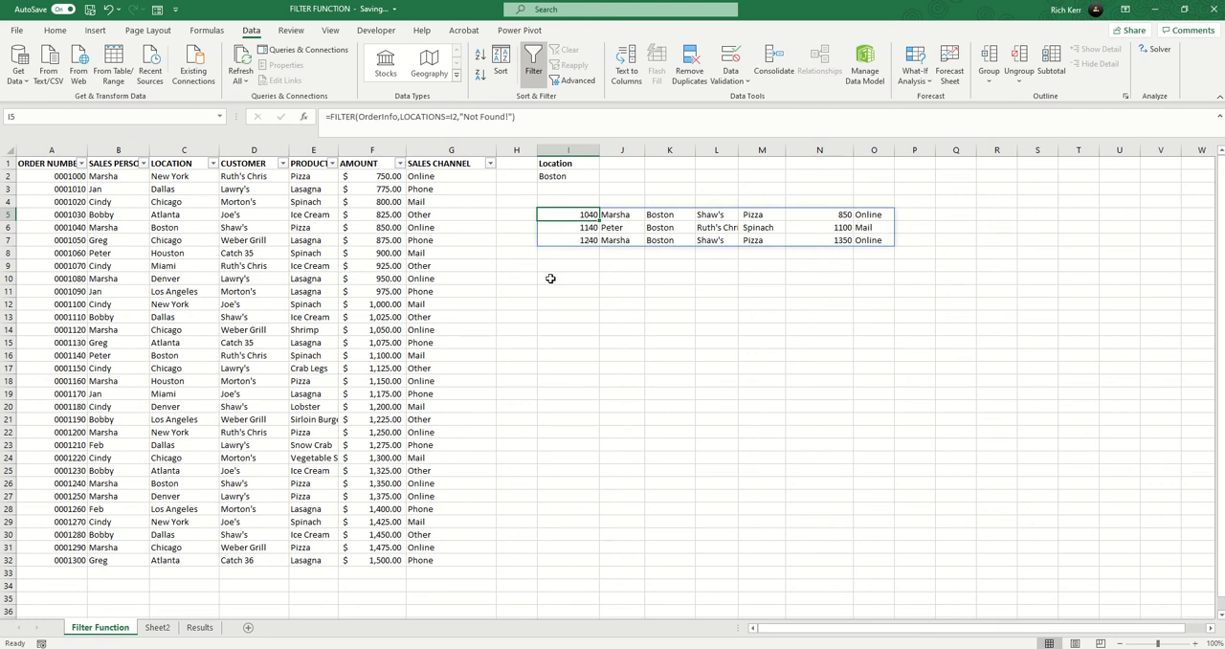
pyautogui.click(580, 176)
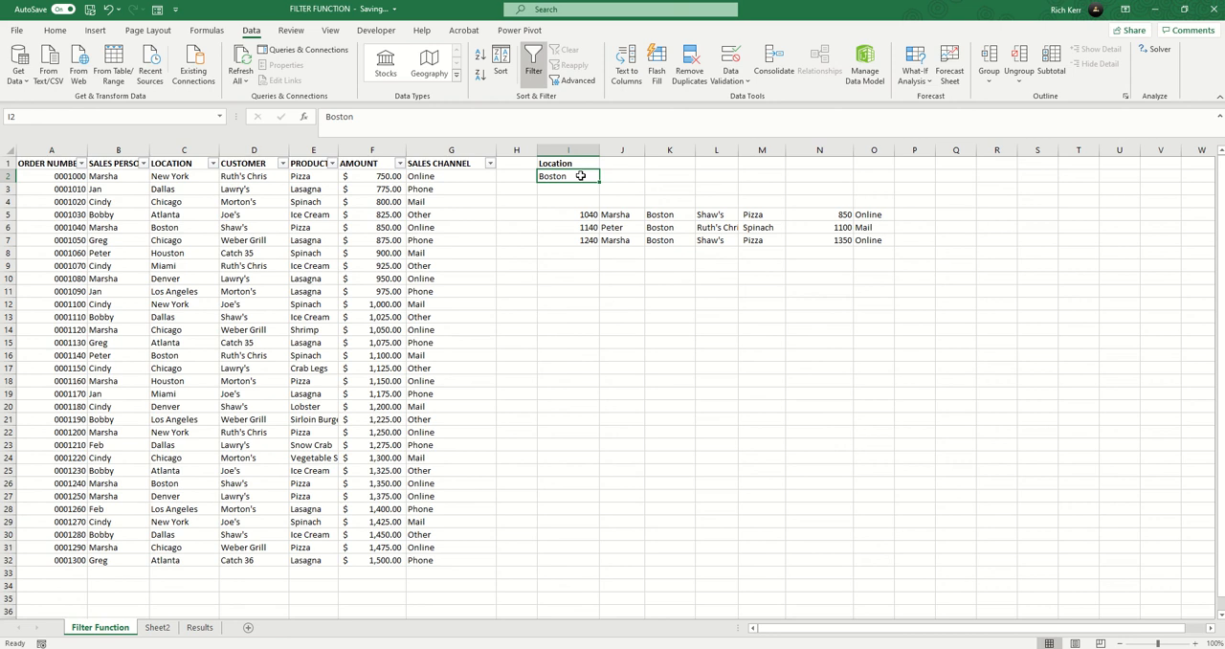
pyautogui.write('Atlanta')
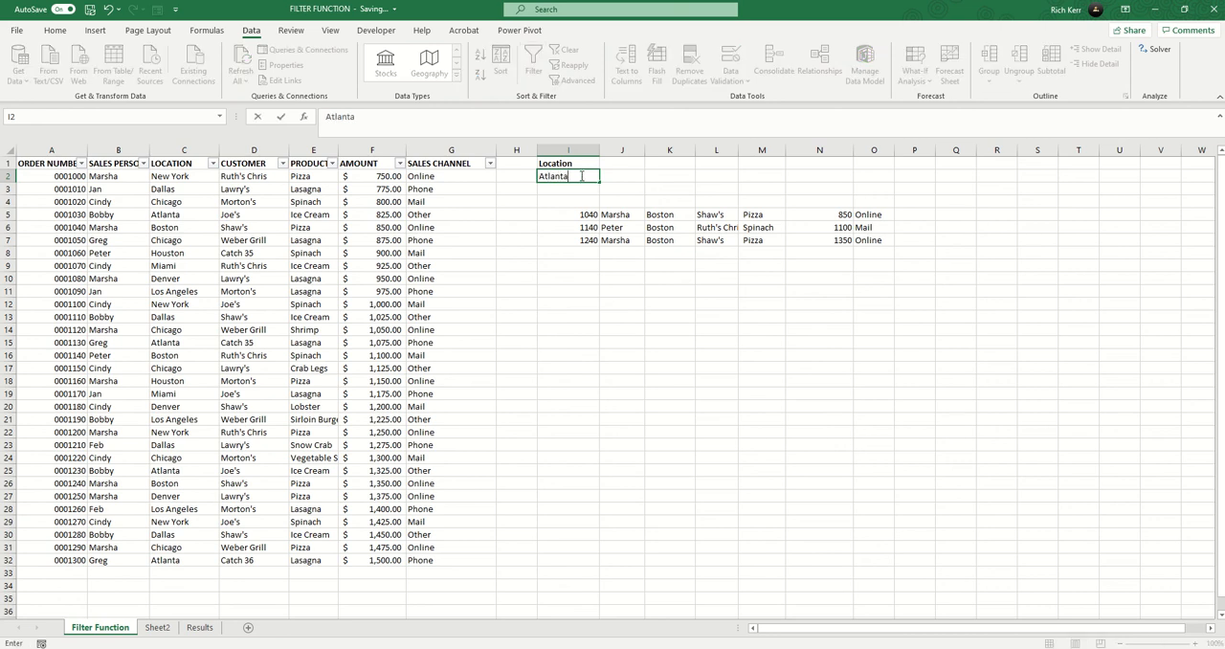
pyautogui.press('Return')
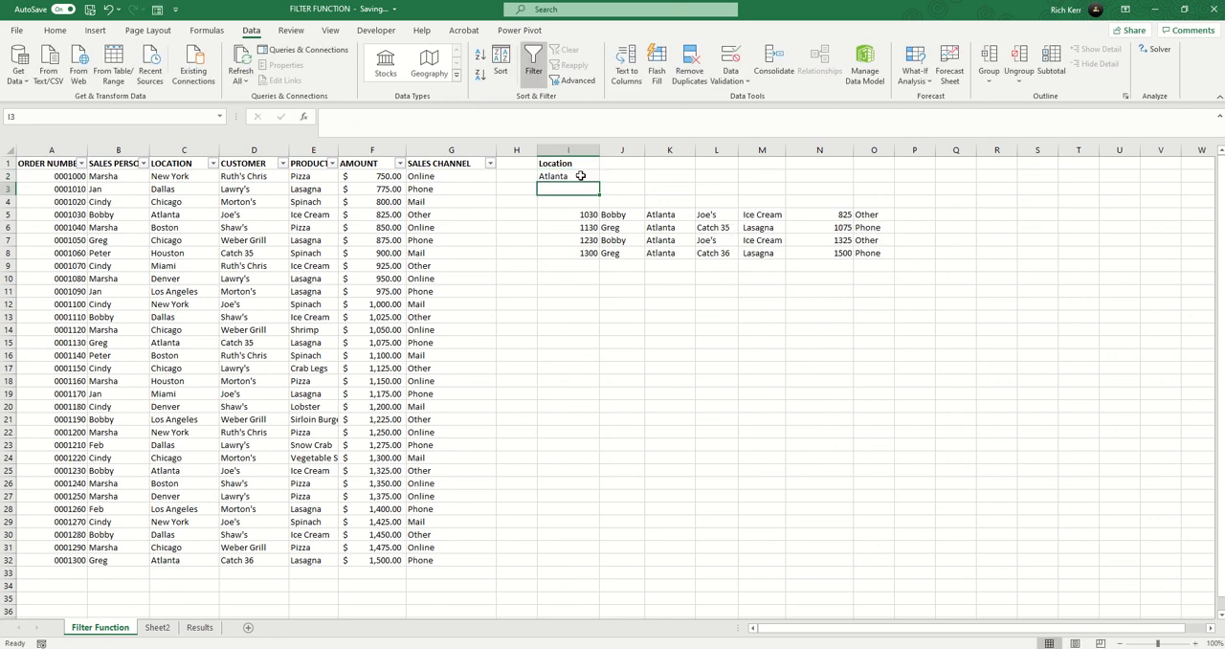
pyautogui.click(580, 176)
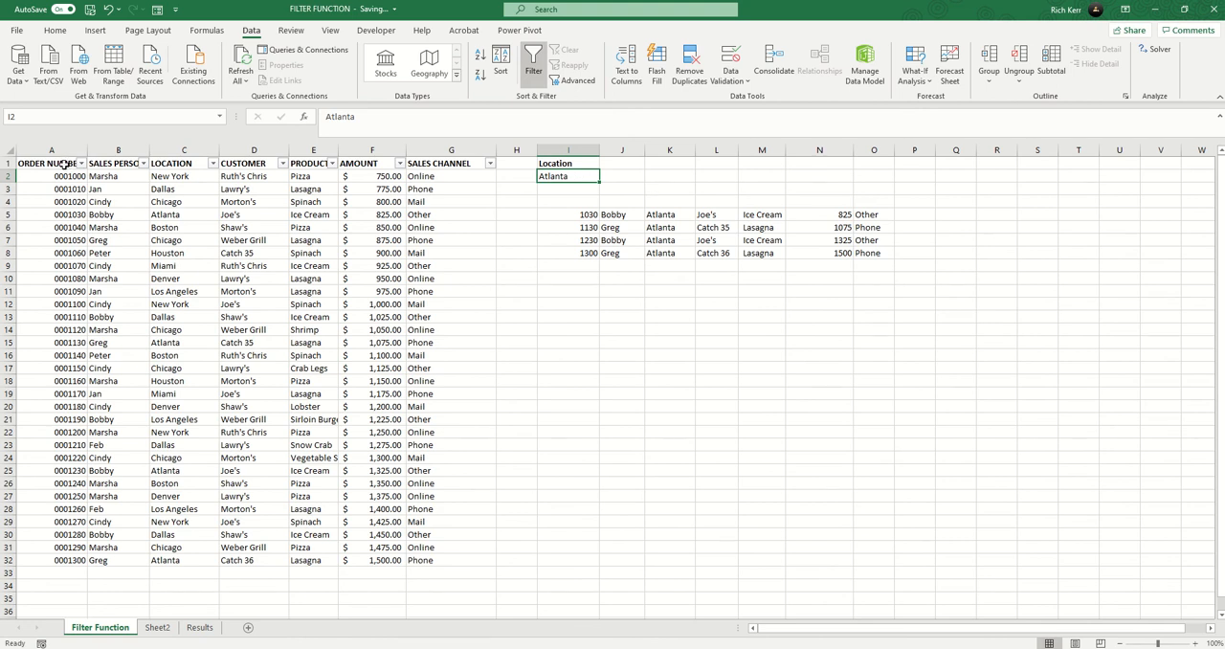
# Step: Copy the order table's headings from A1:G1 to the row above the filtered results, starting at I4
pyautogui.moveTo(63, 164); pyautogui.dragTo(424, 145)
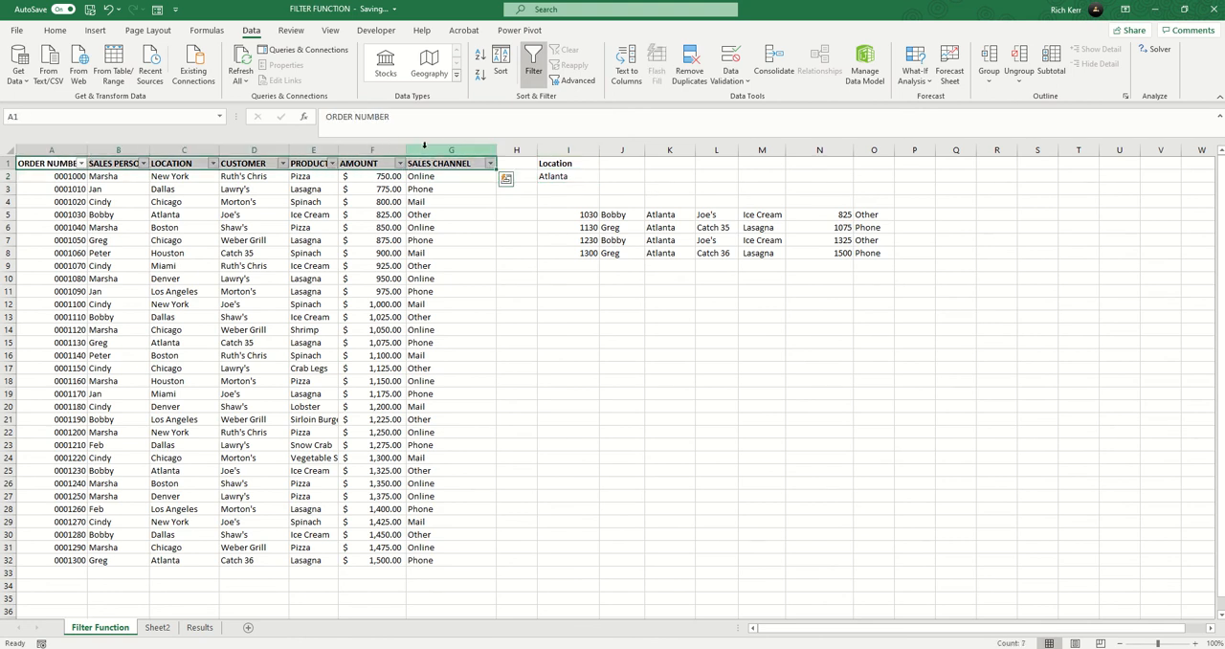
pyautogui.hotkey('ctrl', 'c')
pyautogui.click(587, 201)
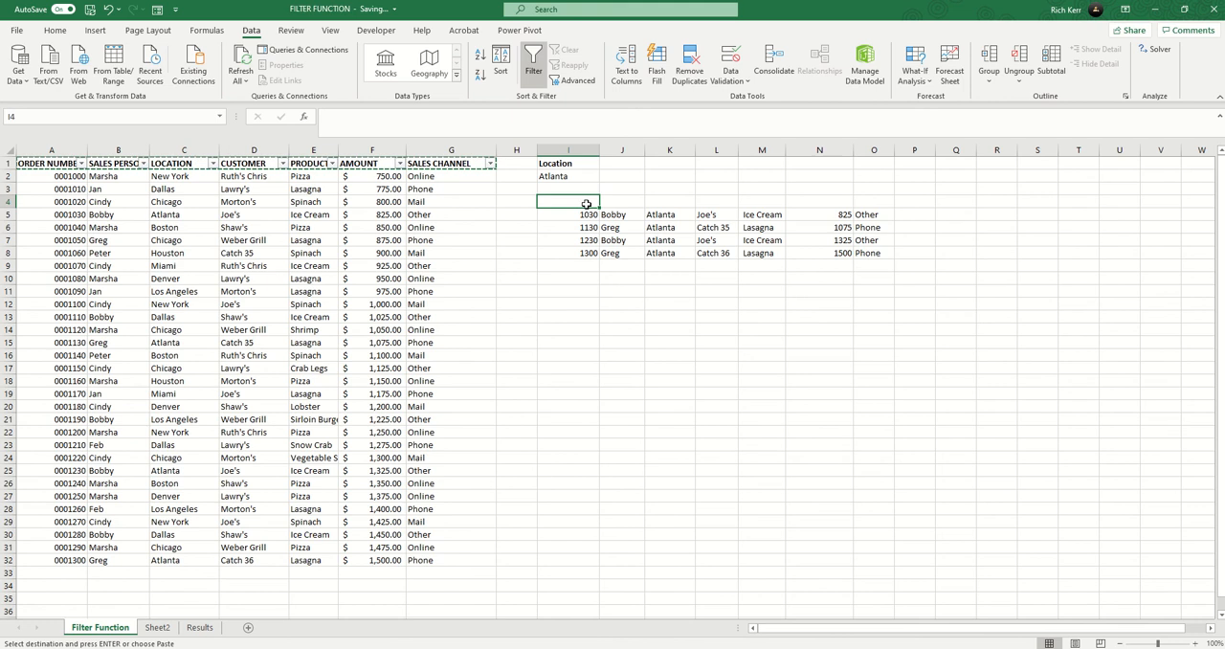
pyautogui.hotkey('ctrl', 'v')
pyautogui.click(564, 239)
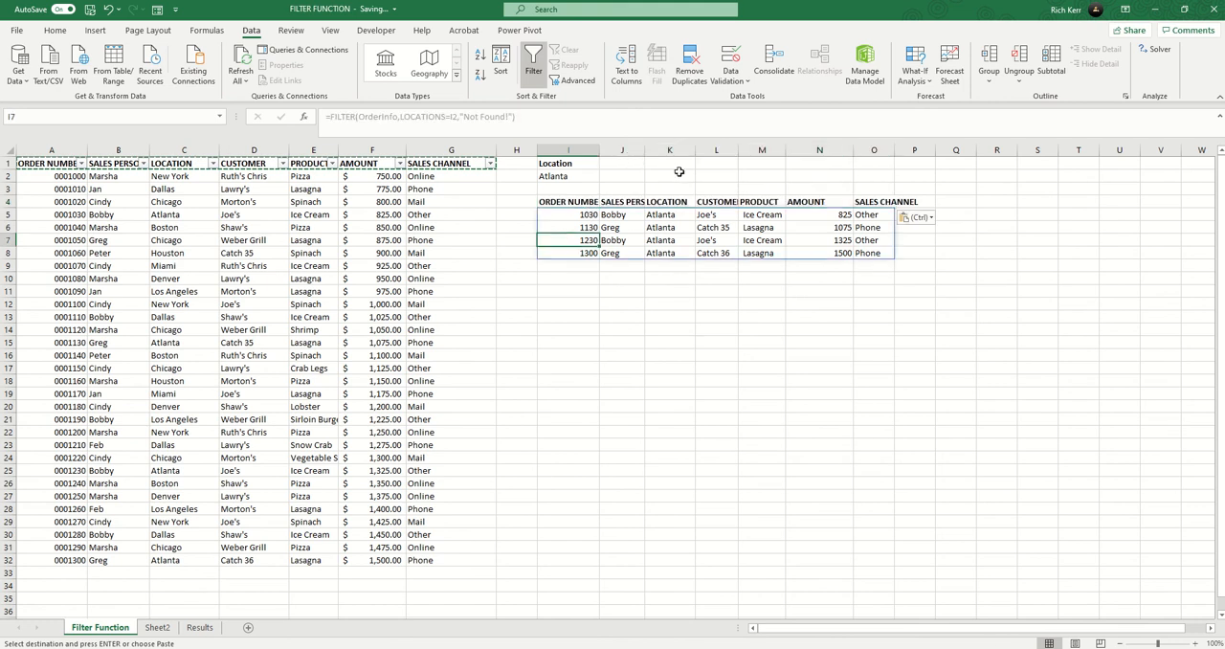
# Step: Autofit columns L, J and I to the result headings and clear the copy selection
pyautogui.doubleClick(739, 150)
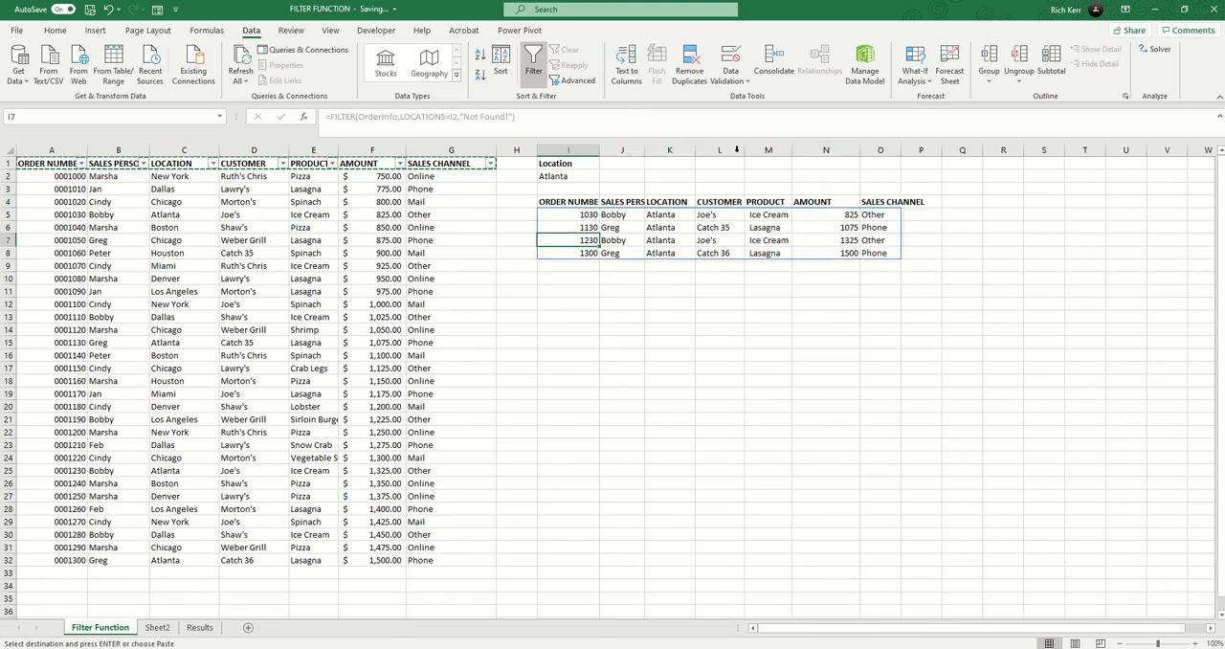
pyautogui.doubleClick(646, 153)
pyautogui.moveTo(601, 152); pyautogui.dragTo(601, 152)
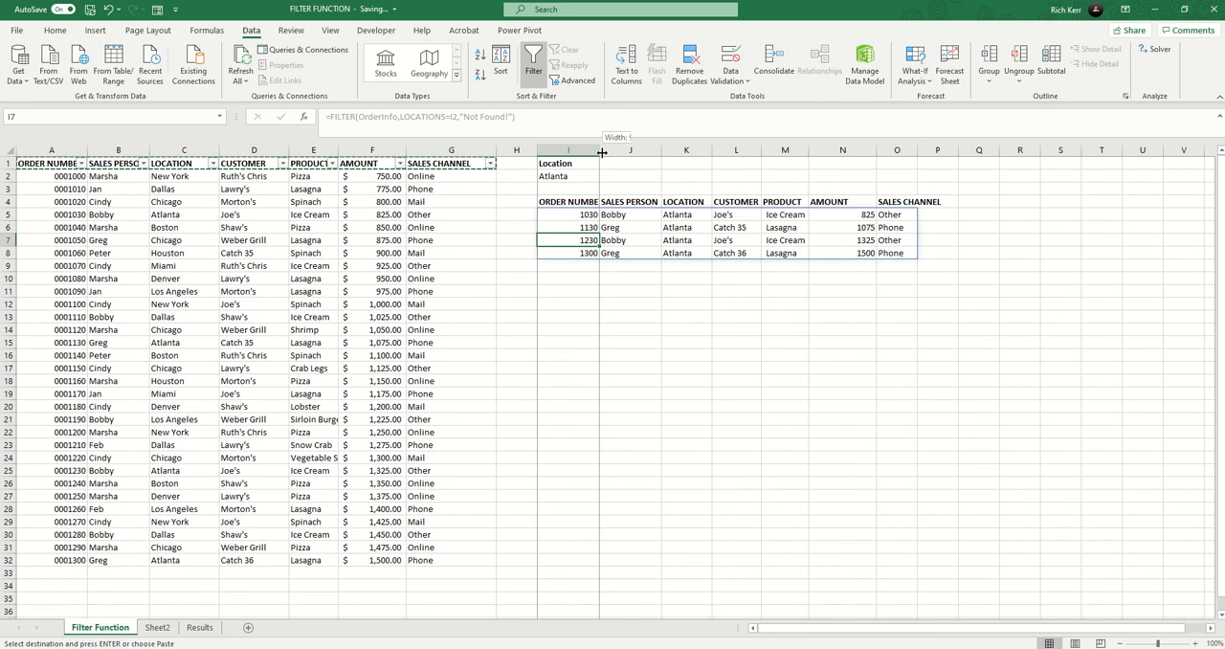
pyautogui.doubleClick(601, 152)
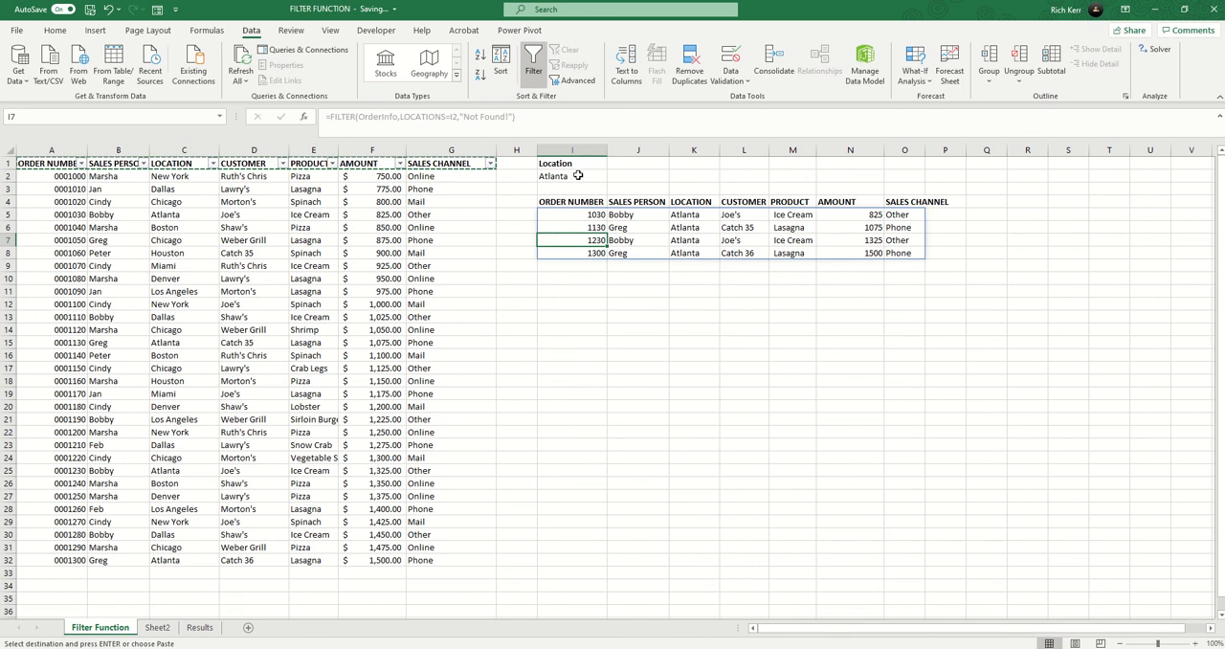
pyautogui.press('Escape')
# Step: Change the filter location in I2 to Chicago and widen column M for the longer product names
pyautogui.click(579, 176)
pyautogui.write('Chicago')
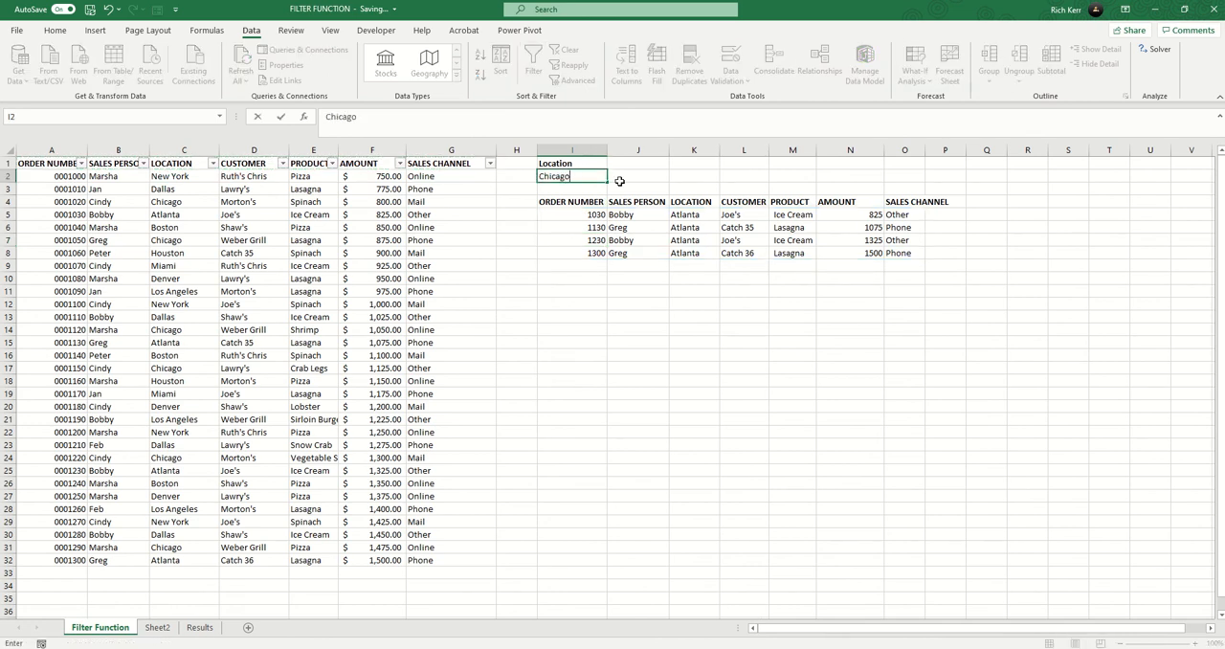
pyautogui.press('Return')
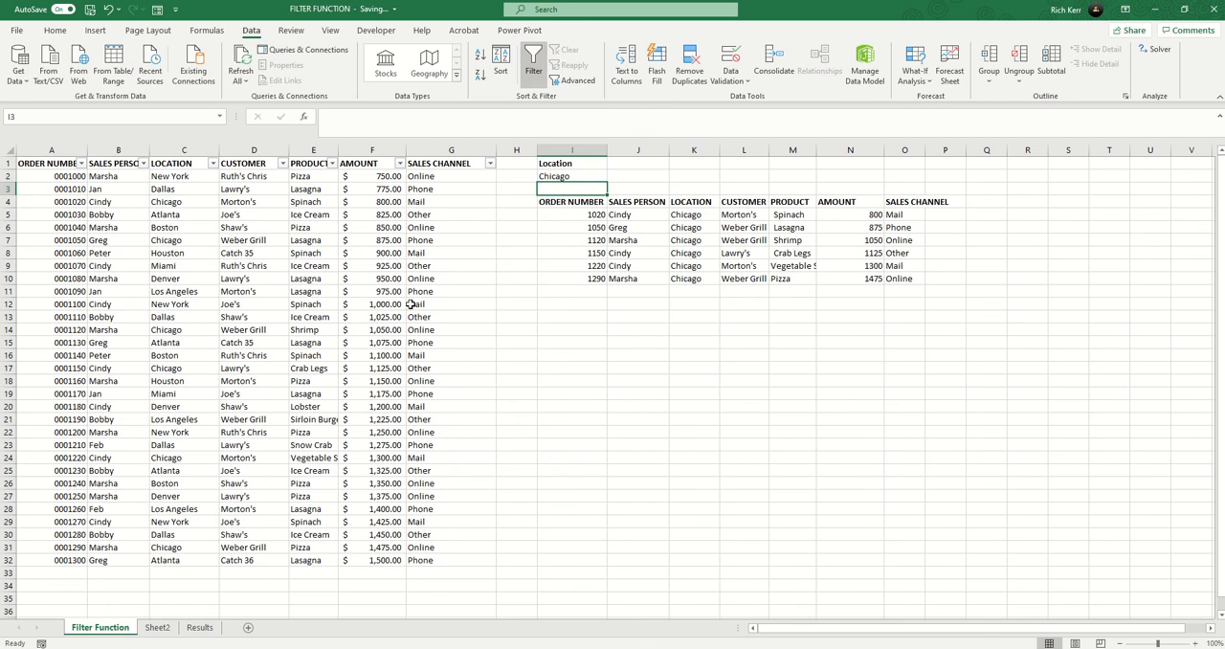
pyautogui.moveTo(818, 149); pyautogui.dragTo(832, 150)
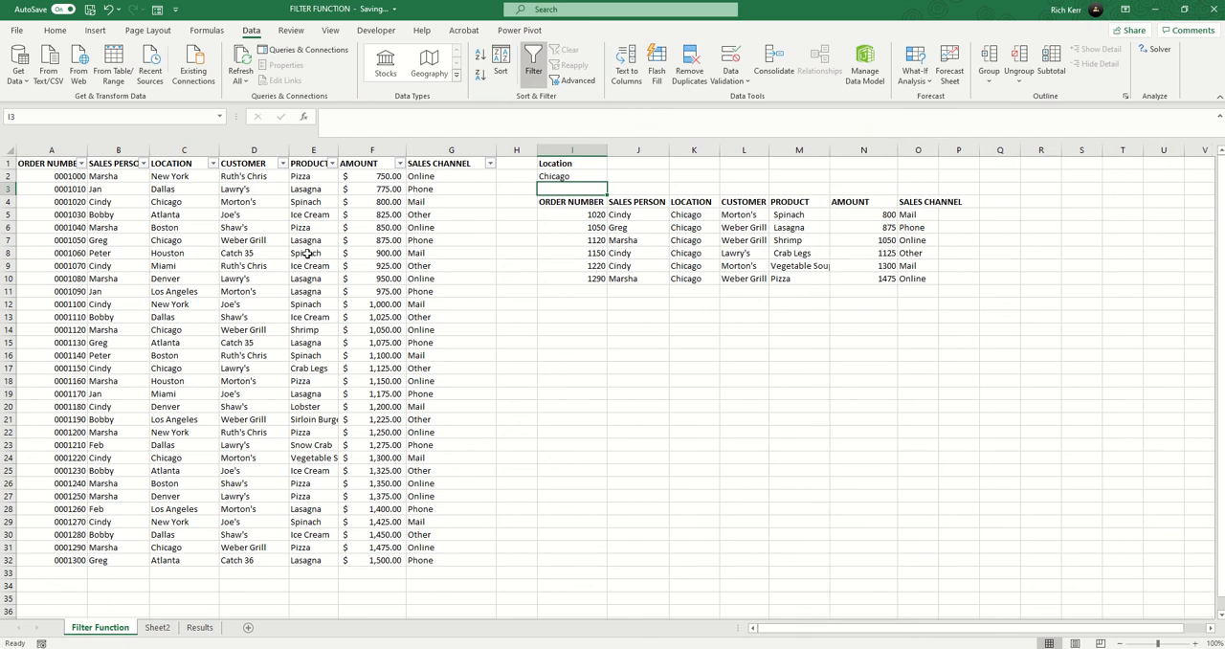